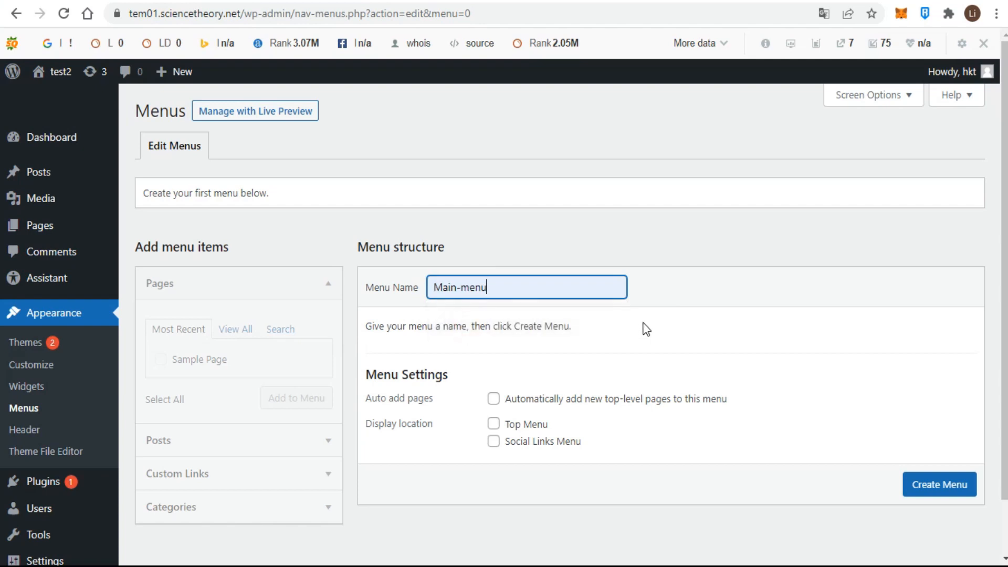
- Create the new navigation menu under the name Main-menu
{"action": "left_click", "coordinate": [939, 484]}
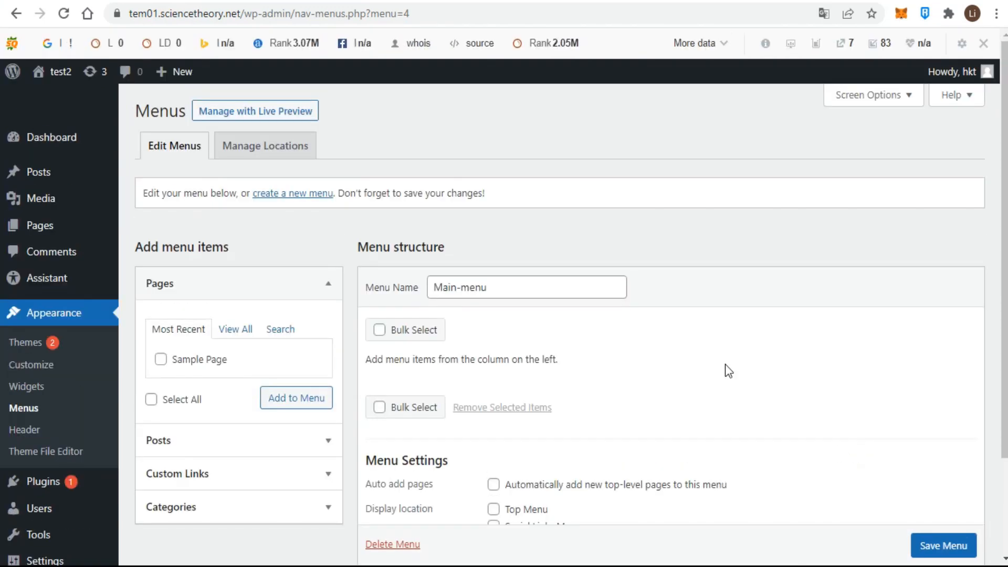
{"action": "scroll", "coordinate": [726, 364], "scroll_direction": "down", "scroll_amount": 2}
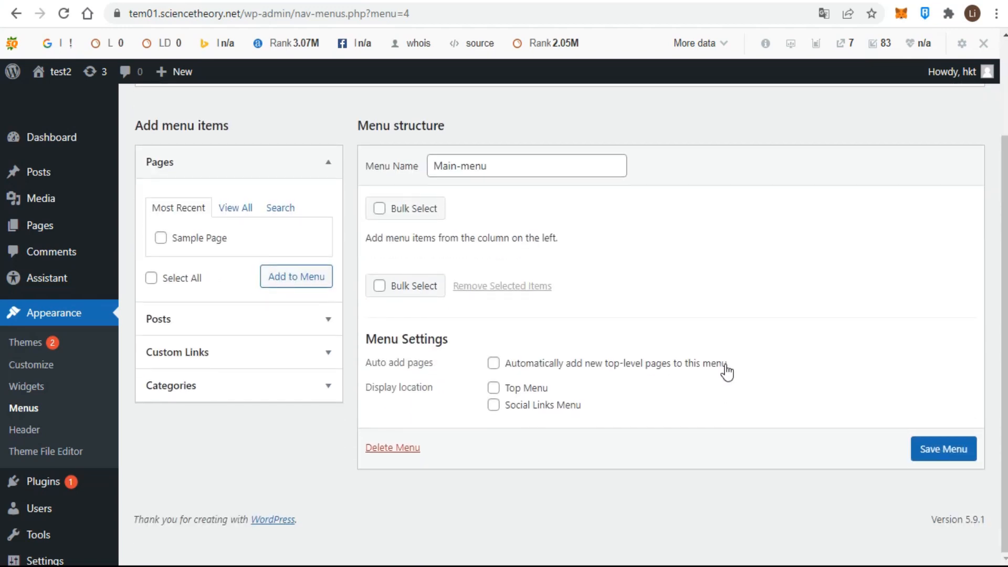
{"action": "scroll", "coordinate": [725, 365], "scroll_direction": "up", "scroll_amount": 2}
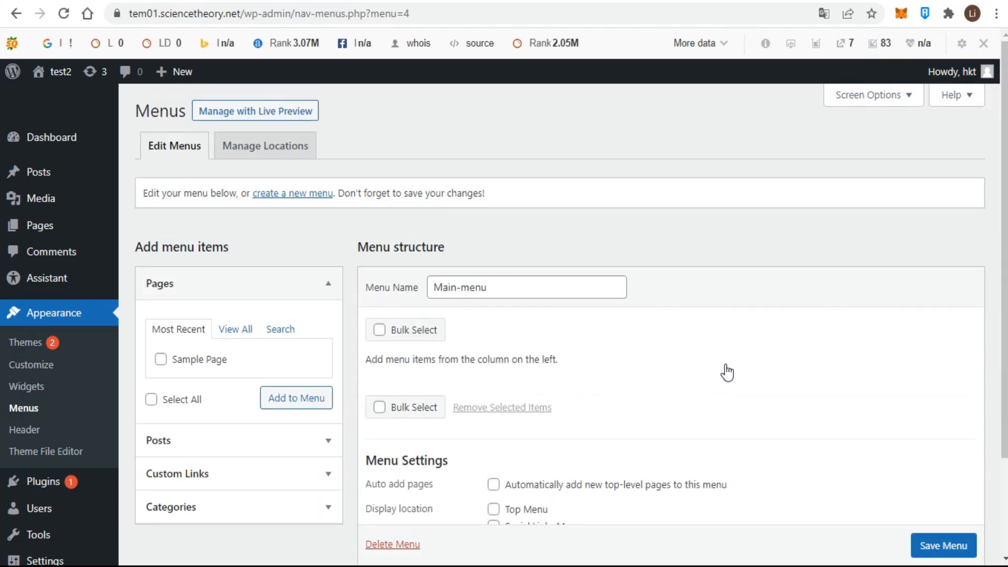
- Check the theme's menu locations and the menus assignable to Top Menu, then return to menu editing
{"action": "left_click", "coordinate": [268, 151]}
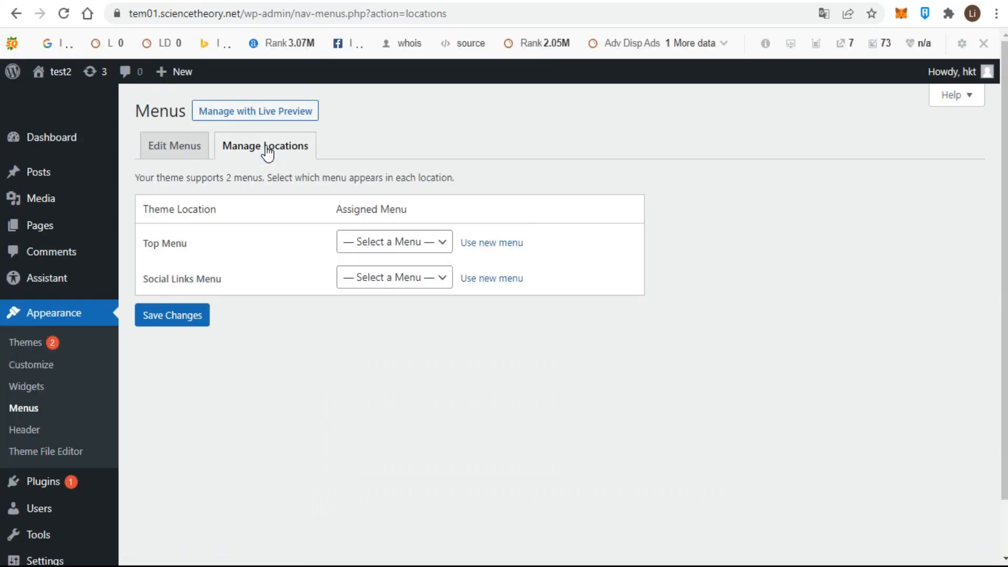
{"action": "left_click", "coordinate": [432, 245]}
{"action": "left_click", "coordinate": [432, 248]}
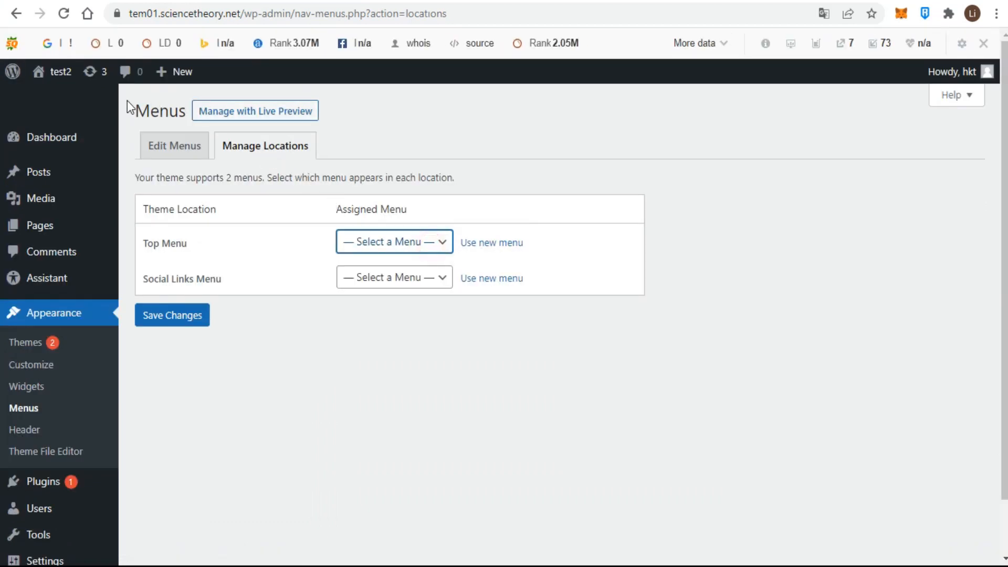
{"action": "left_click", "coordinate": [179, 146]}
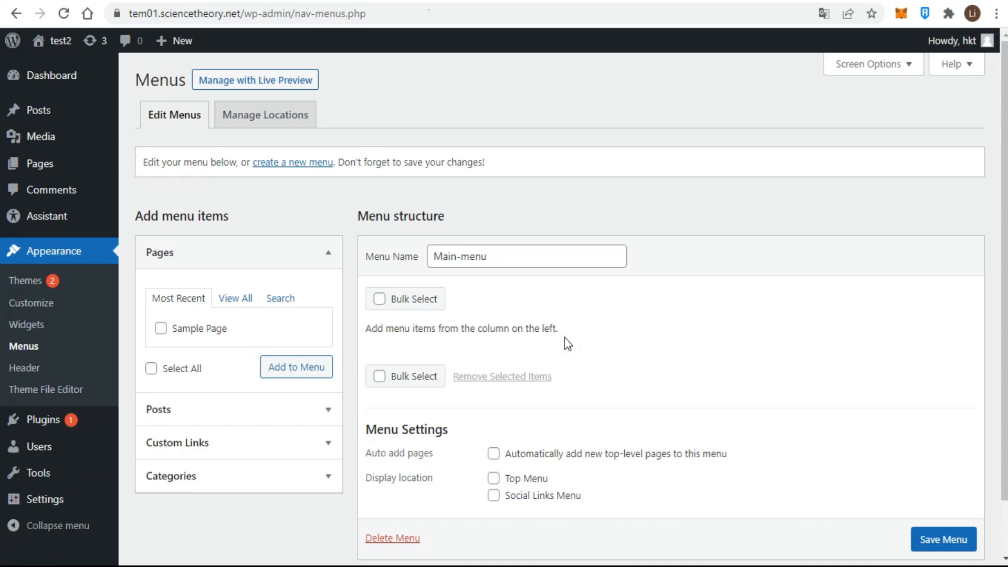
- Enable the Posts, Tags and Formats elements in the screen options so they are offered as menu item sources
{"action": "scroll", "coordinate": [563, 352], "scroll_direction": "down", "scroll_amount": 1}
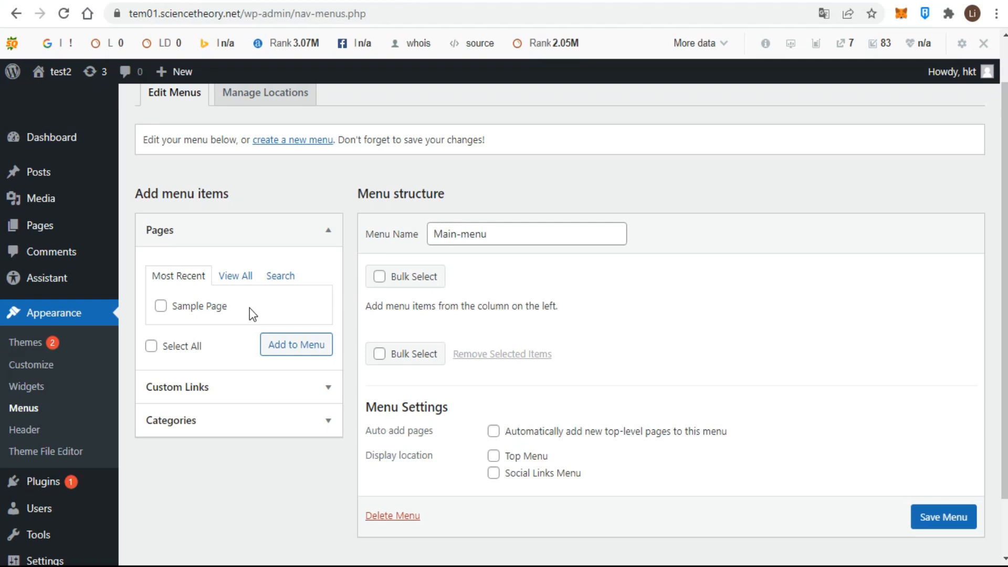
{"action": "left_click", "coordinate": [292, 420]}
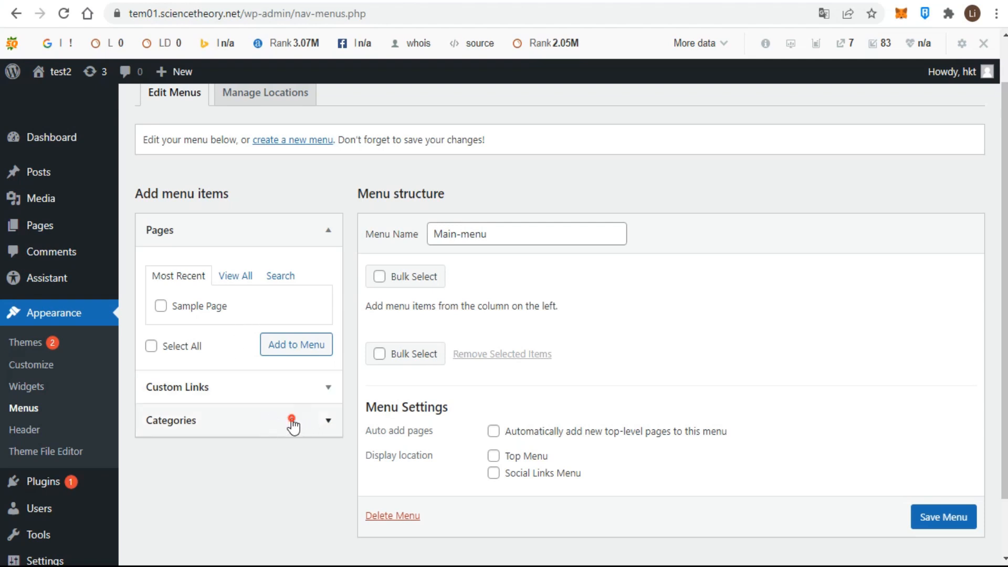
{"action": "left_click", "coordinate": [311, 227]}
{"action": "scroll", "coordinate": [263, 196], "scroll_direction": "up", "scroll_amount": 3}
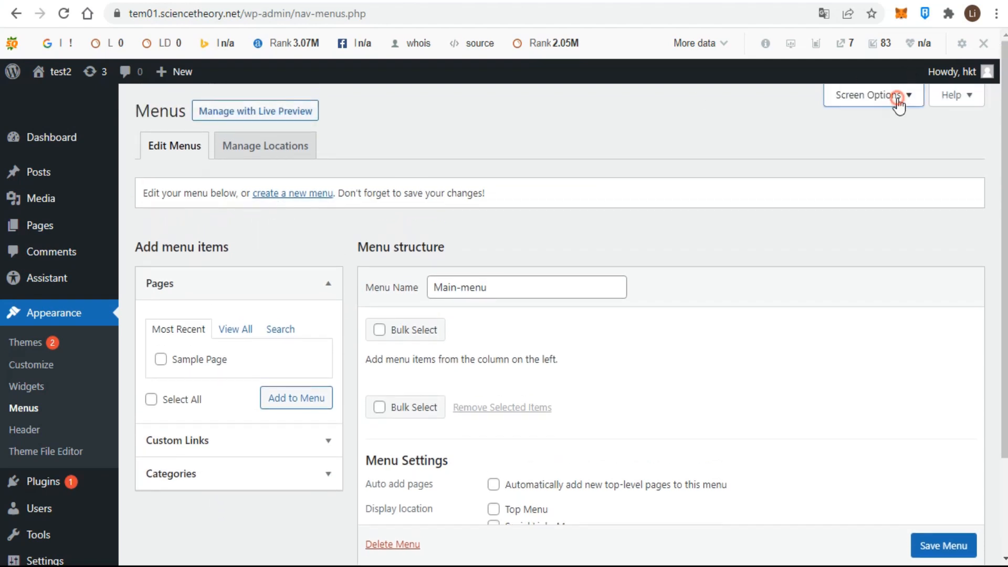
{"action": "left_click", "coordinate": [899, 102]}
{"action": "left_click", "coordinate": [205, 180]}
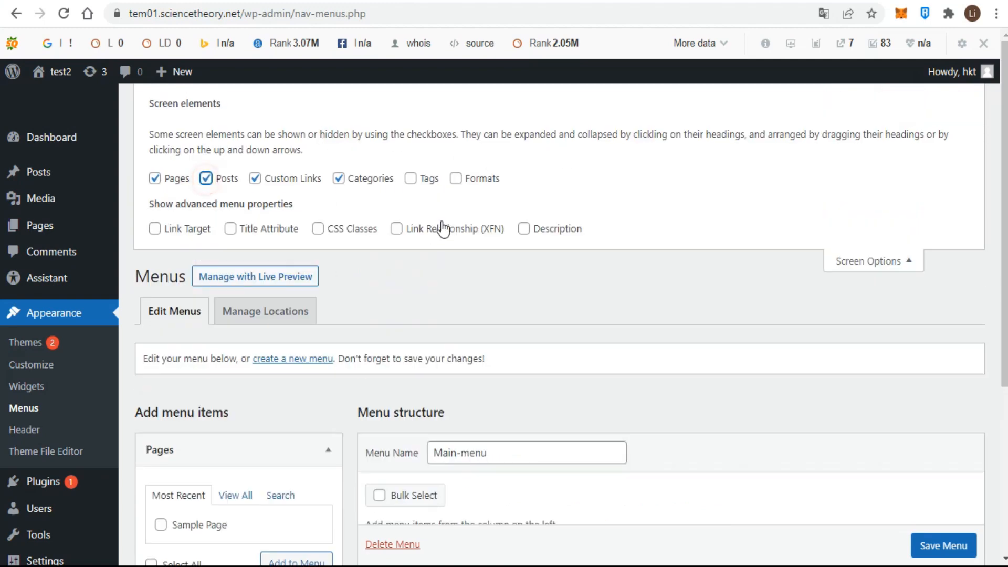
{"action": "left_click", "coordinate": [415, 180]}
{"action": "left_click", "coordinate": [456, 179]}
{"action": "scroll", "coordinate": [915, 316], "scroll_direction": "down", "scroll_amount": 5}
{"action": "scroll", "coordinate": [921, 214], "scroll_direction": "up", "scroll_amount": 5}
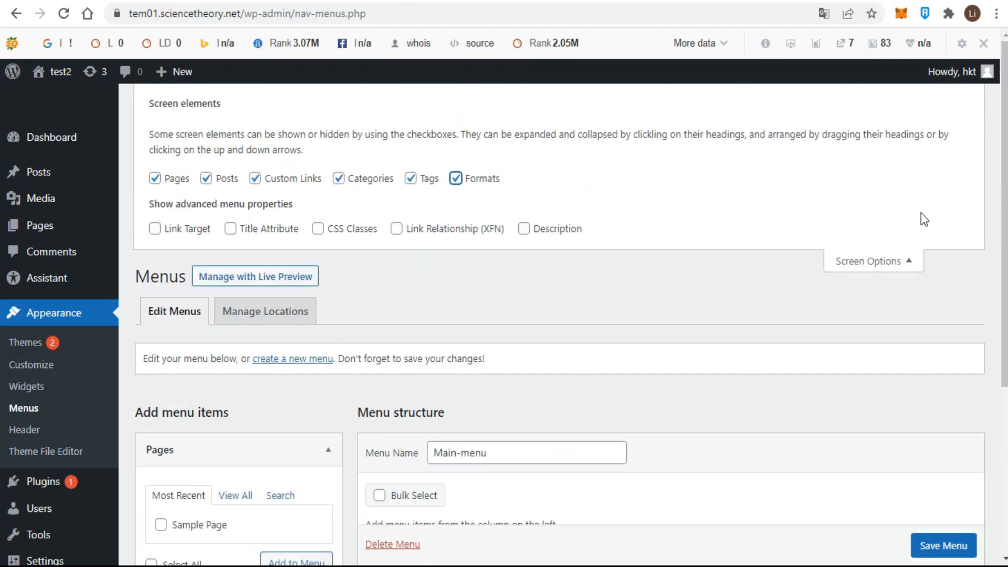
{"action": "left_click", "coordinate": [894, 261]}
{"action": "scroll", "coordinate": [263, 477], "scroll_direction": "down", "scroll_amount": 2}
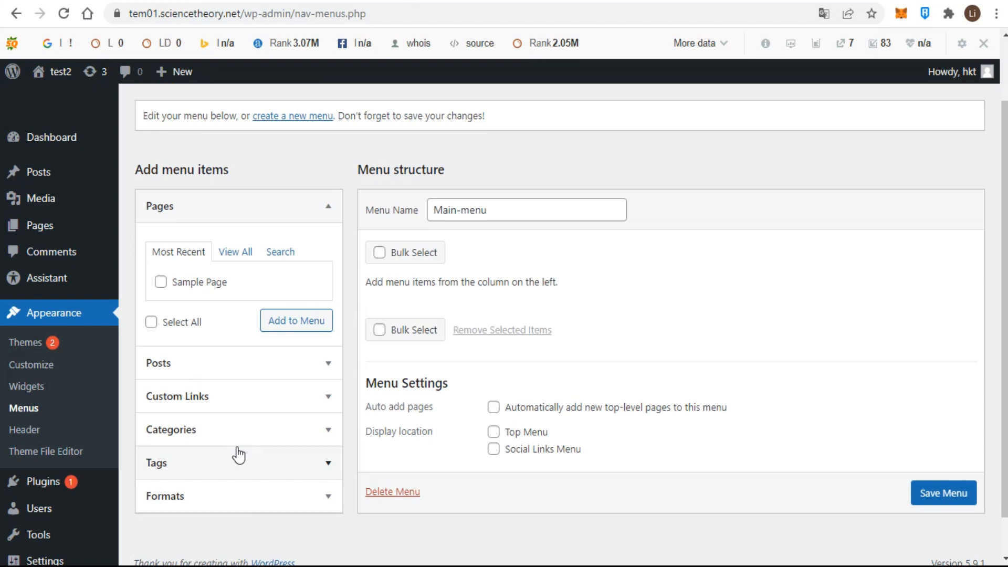
- Add the Home and Sample Page pages from the full page list to Main-menu
{"action": "left_click", "coordinate": [231, 252]}
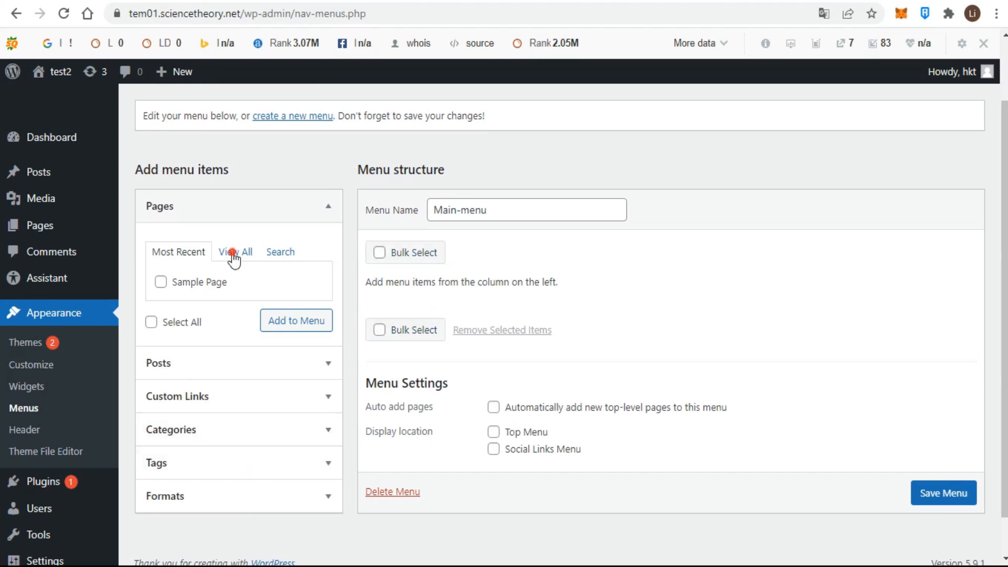
{"action": "left_click", "coordinate": [161, 282]}
{"action": "left_click", "coordinate": [160, 300]}
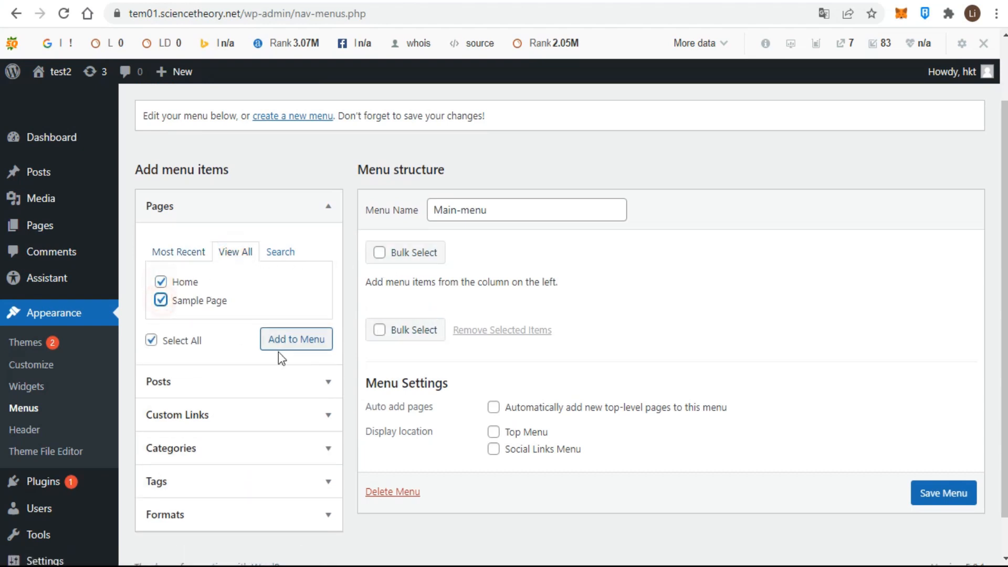
{"action": "left_click", "coordinate": [287, 341]}
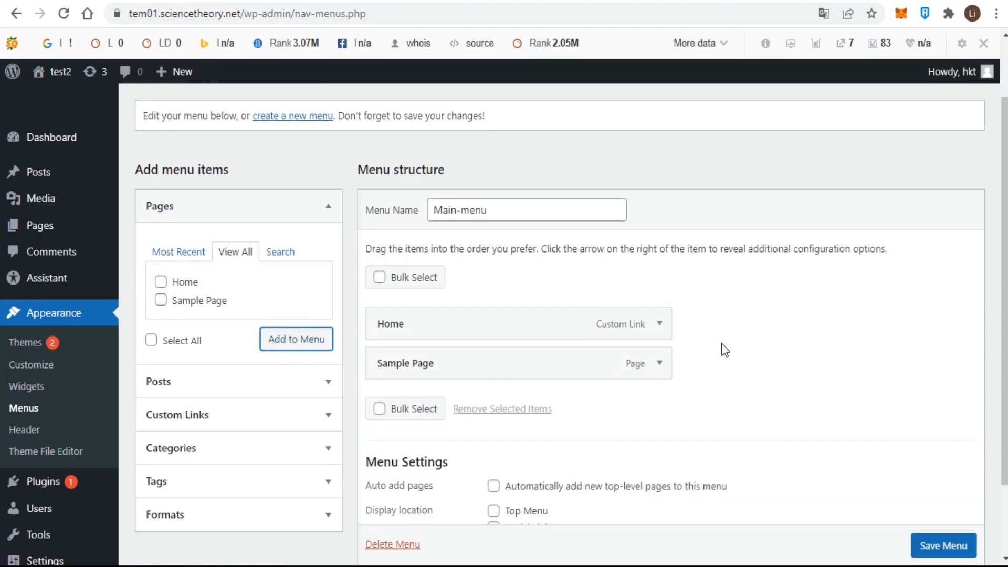
- Expand the Home and Sample Page items in the menu structure to examine their configuration options
{"action": "left_click", "coordinate": [660, 323]}
{"action": "scroll", "coordinate": [497, 401], "scroll_direction": "down", "scroll_amount": 1}
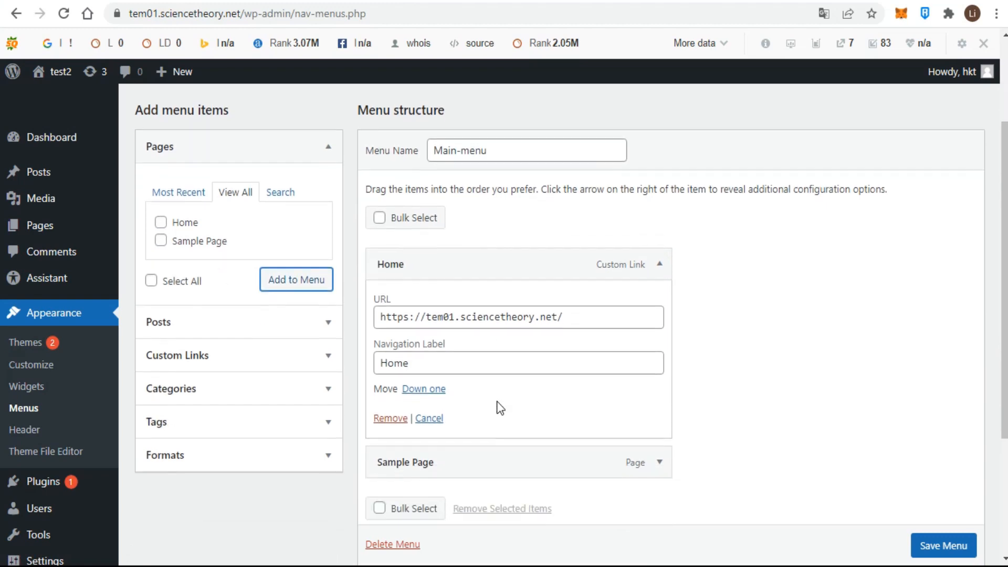
{"action": "scroll", "coordinate": [499, 399], "scroll_direction": "down", "scroll_amount": 4}
{"action": "left_click", "coordinate": [657, 272]}
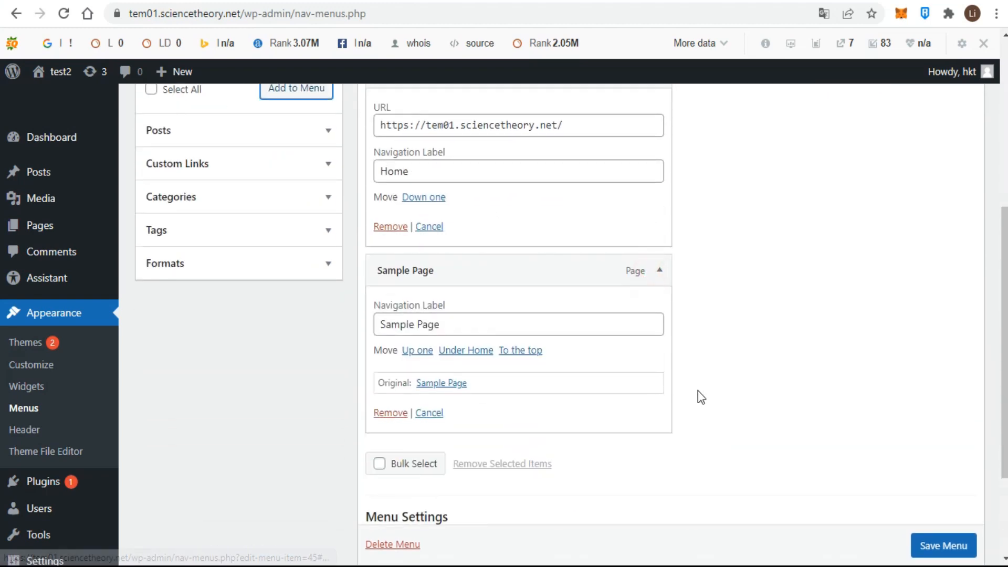
{"action": "scroll", "coordinate": [696, 393], "scroll_direction": "up", "scroll_amount": 6}
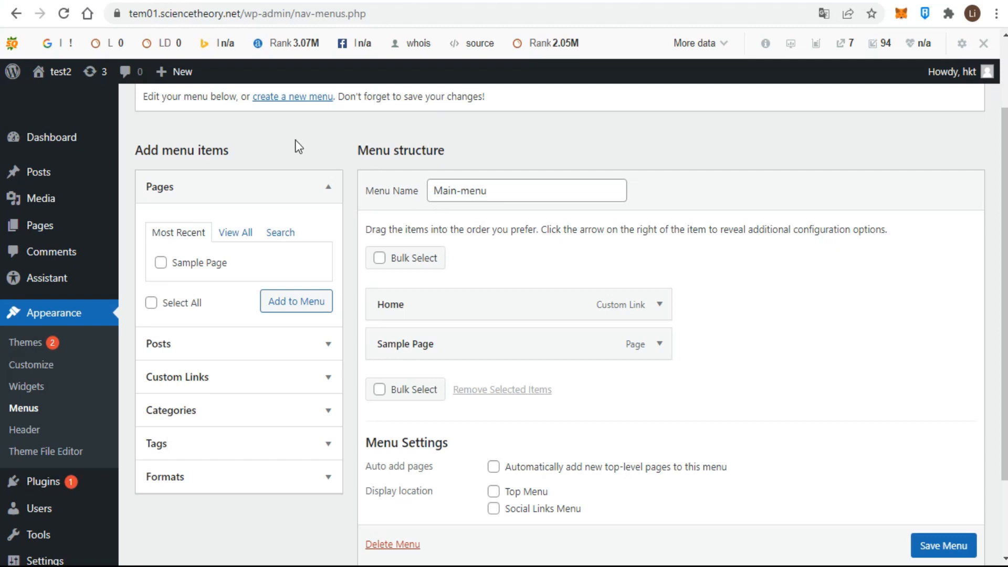
- Review which menus can be assigned to the Top Menu theme location and return to editing Main-menu
{"action": "scroll", "coordinate": [305, 198], "scroll_direction": "up", "scroll_amount": 2}
{"action": "left_click", "coordinate": [266, 148]}
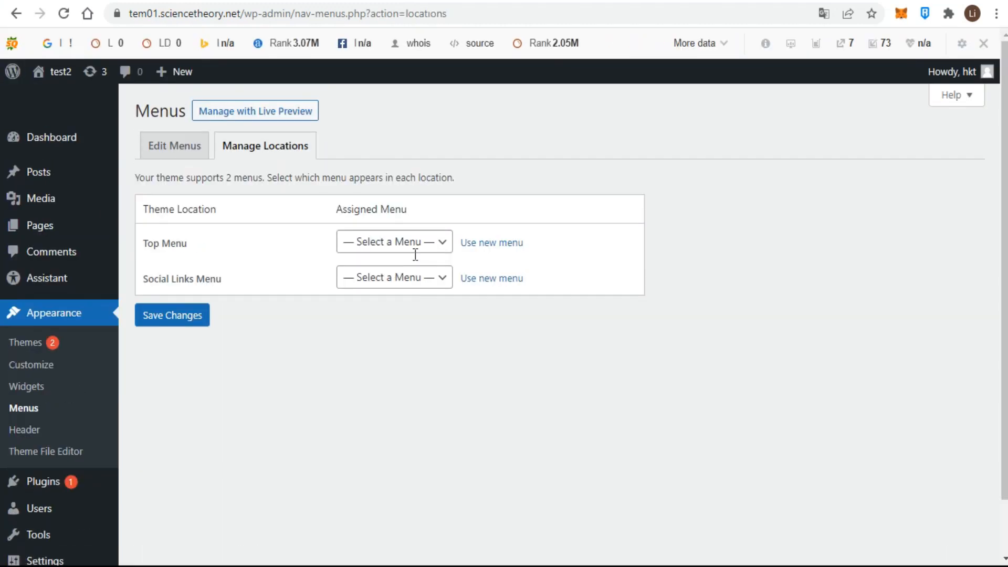
{"action": "left_click", "coordinate": [443, 245]}
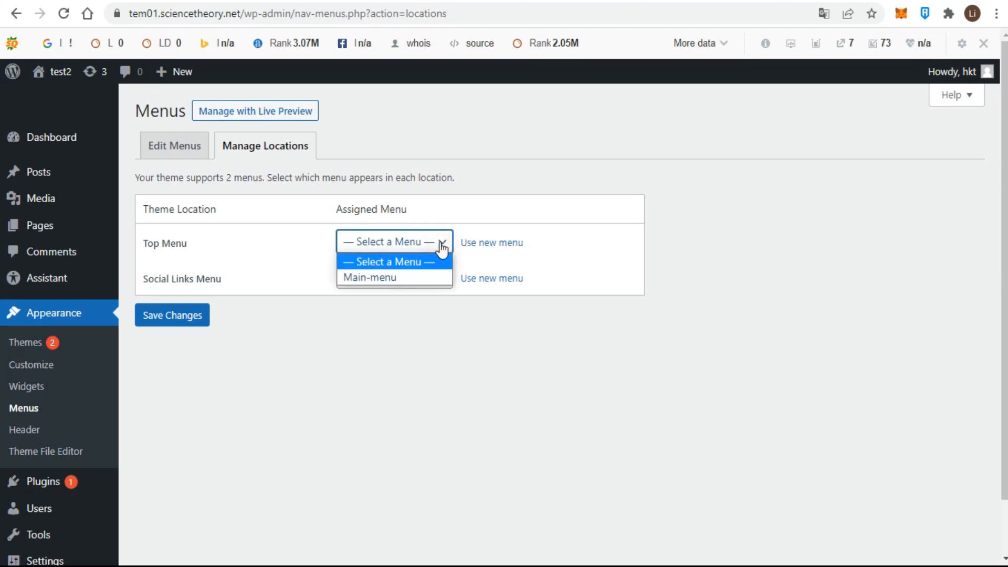
{"action": "left_click", "coordinate": [442, 246]}
{"action": "left_click", "coordinate": [175, 148]}
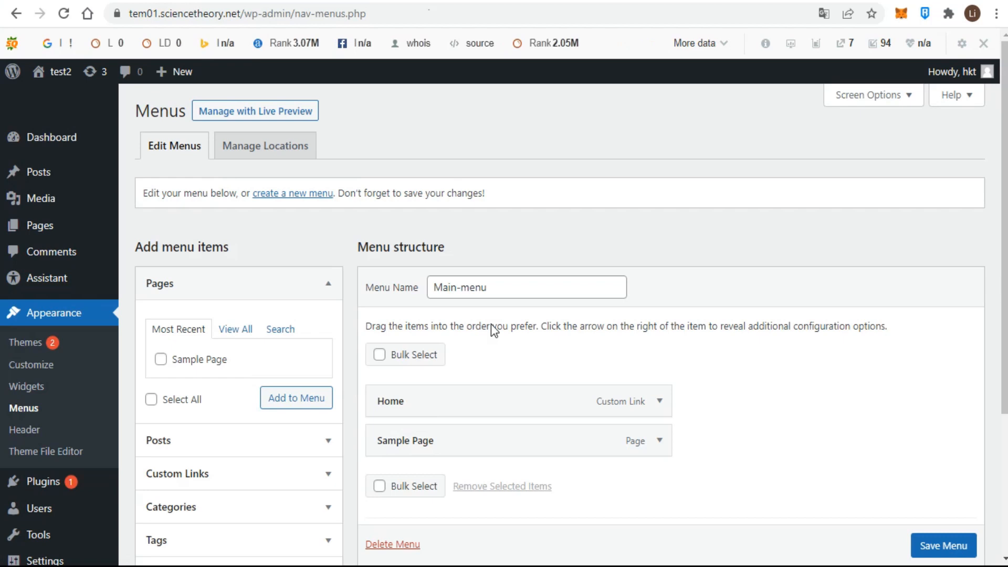
- Set Main-menu's display location to Top Menu and save the menu
{"action": "scroll", "coordinate": [581, 379], "scroll_direction": "down", "scroll_amount": 3}
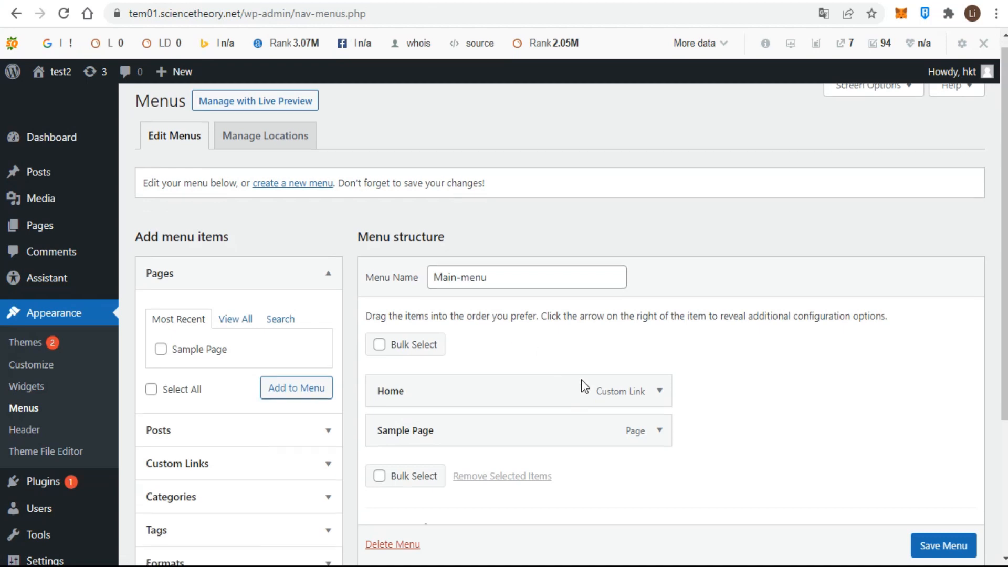
{"action": "scroll", "coordinate": [581, 380], "scroll_direction": "down", "scroll_amount": 1}
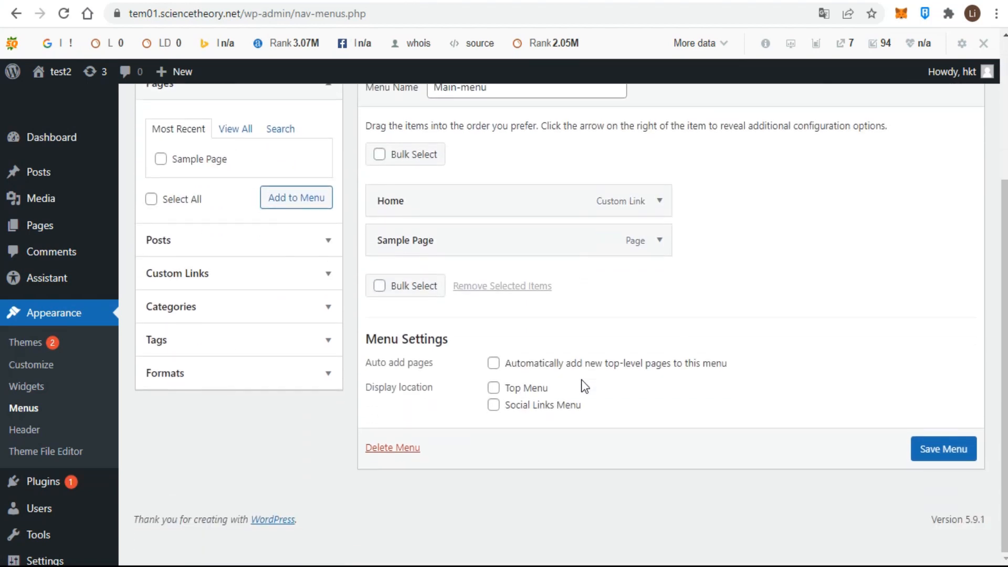
{"action": "left_click", "coordinate": [494, 387]}
{"action": "left_click", "coordinate": [948, 453]}
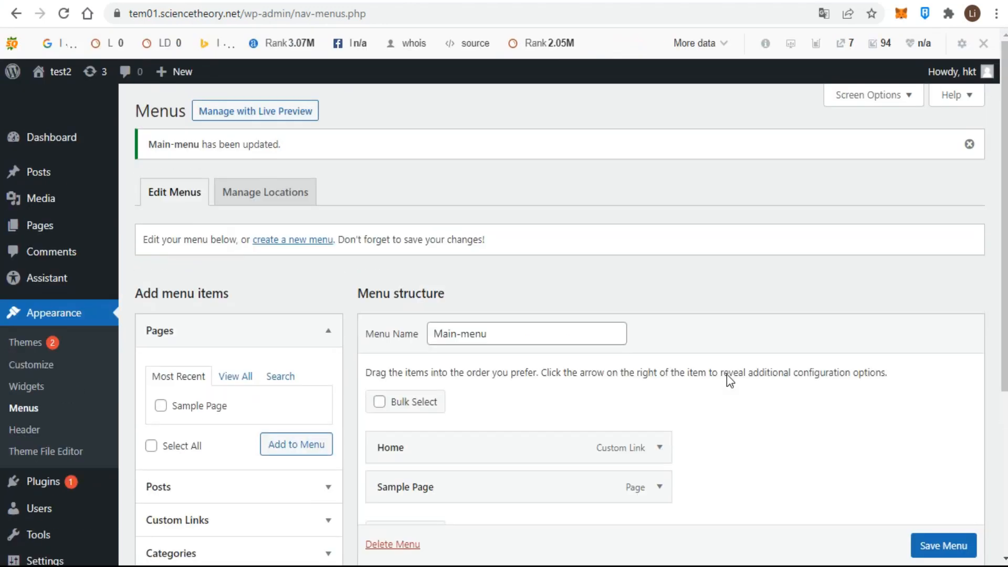
- Verify the menu assigned to the Top Menu theme location and go back to the menu structure
{"action": "left_click", "coordinate": [255, 198]}
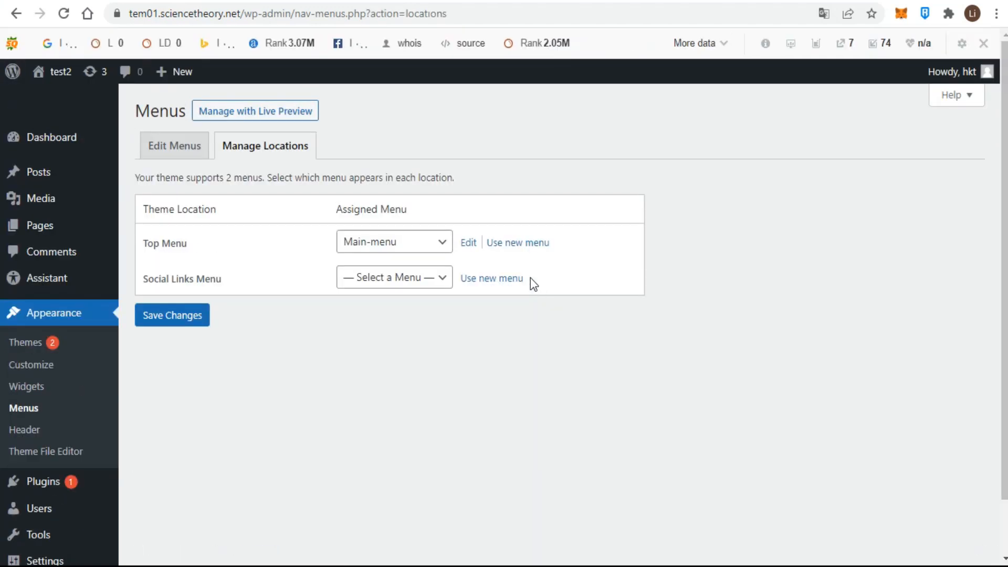
{"action": "left_click", "coordinate": [443, 244]}
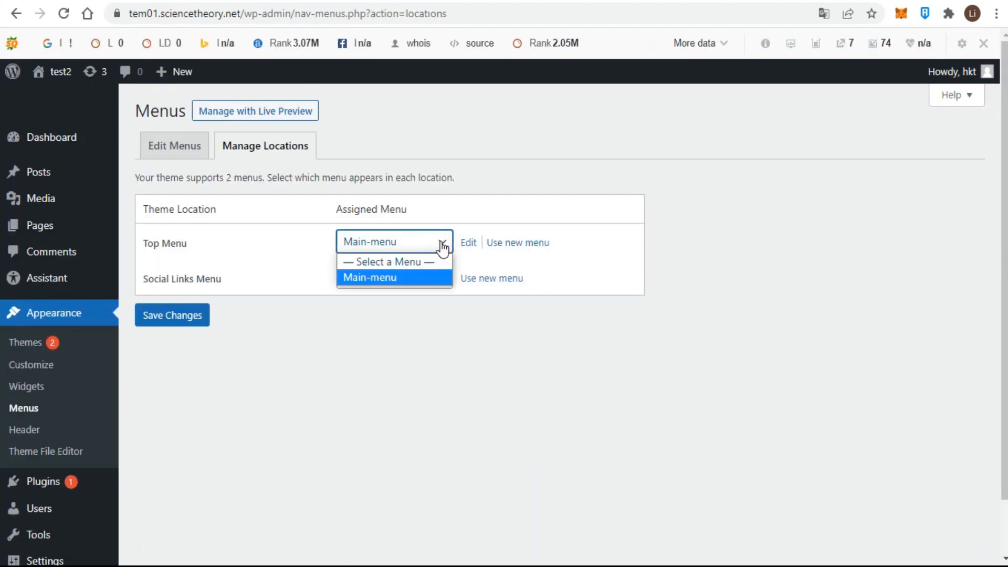
{"action": "left_click", "coordinate": [443, 244]}
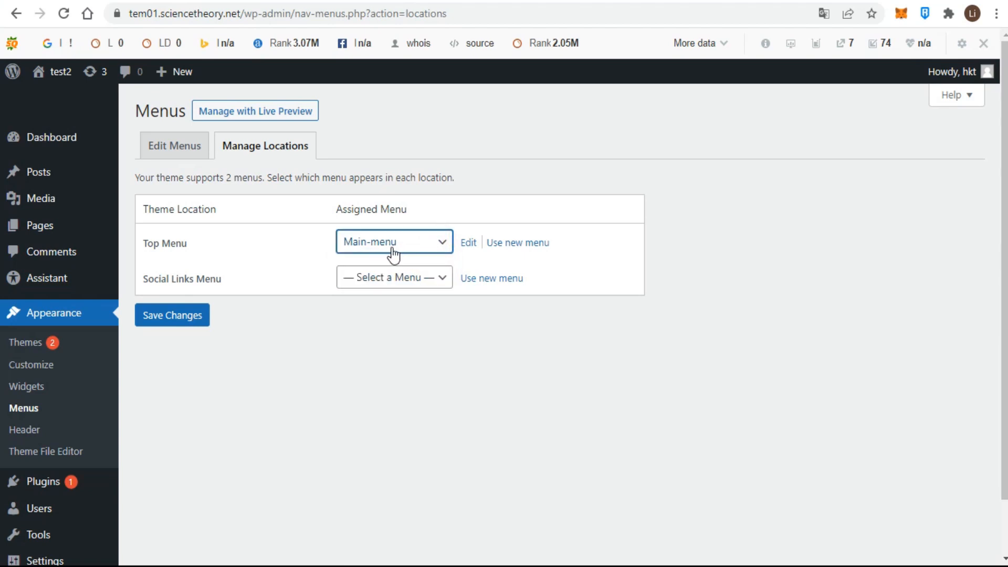
{"action": "left_click", "coordinate": [161, 152]}
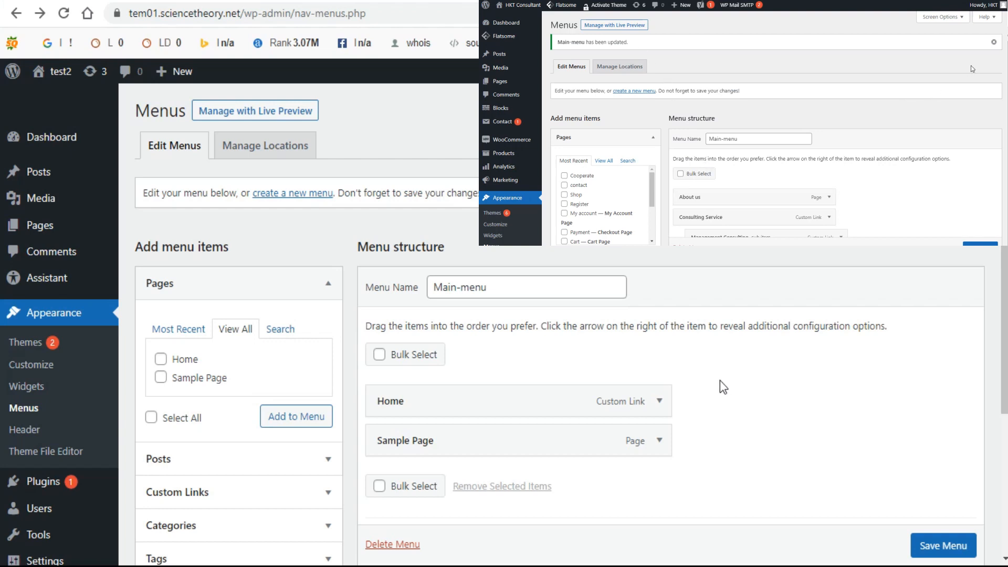
- Expand the Sample Page item in Main-menu and remove it from the menu structure
{"action": "left_click", "coordinate": [659, 441]}
{"action": "scroll", "coordinate": [755, 459], "scroll_direction": "down", "scroll_amount": 1}
{"action": "scroll", "coordinate": [752, 453], "scroll_direction": "down", "scroll_amount": 3}
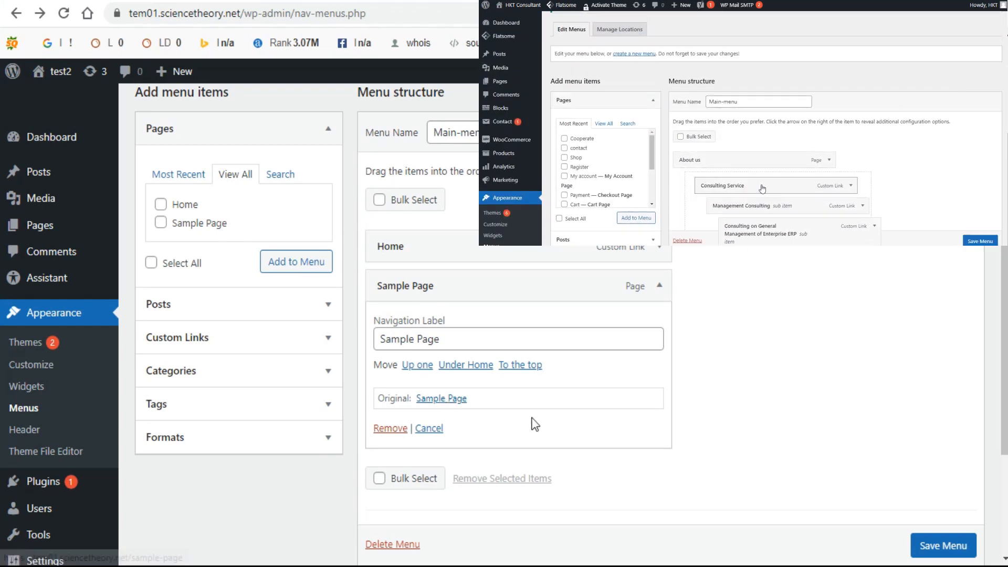
{"action": "left_click", "coordinate": [477, 346]}
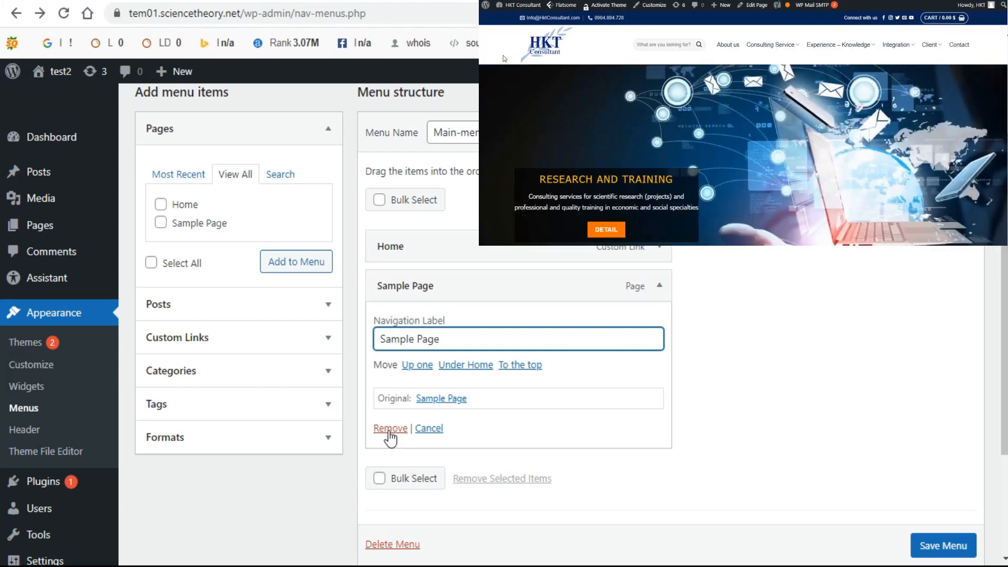
{"action": "left_click", "coordinate": [390, 429]}
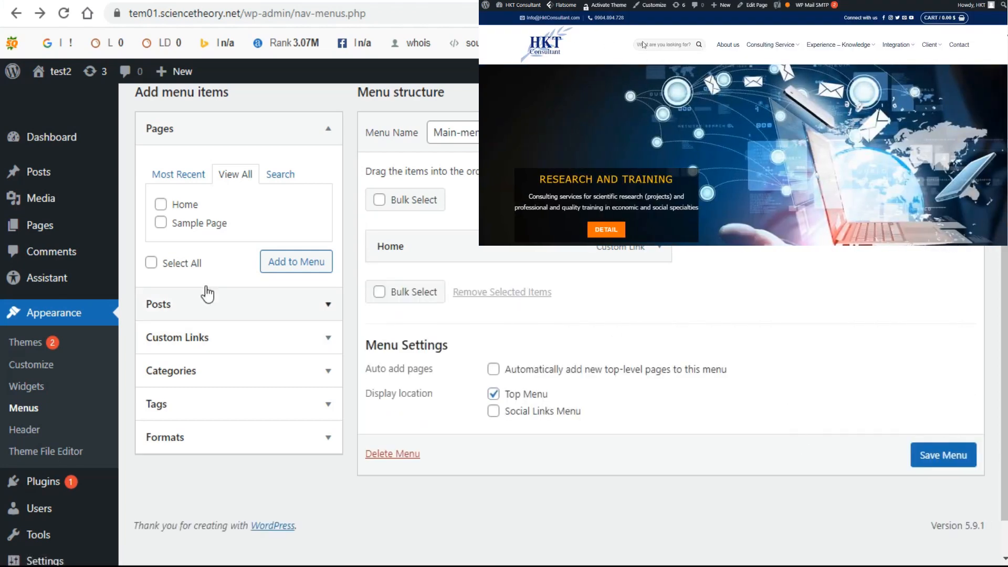
- Add Sample Page to Main-menu again and nest it as a sub item under Home
{"action": "left_click", "coordinate": [184, 223]}
{"action": "left_click", "coordinate": [288, 271]}
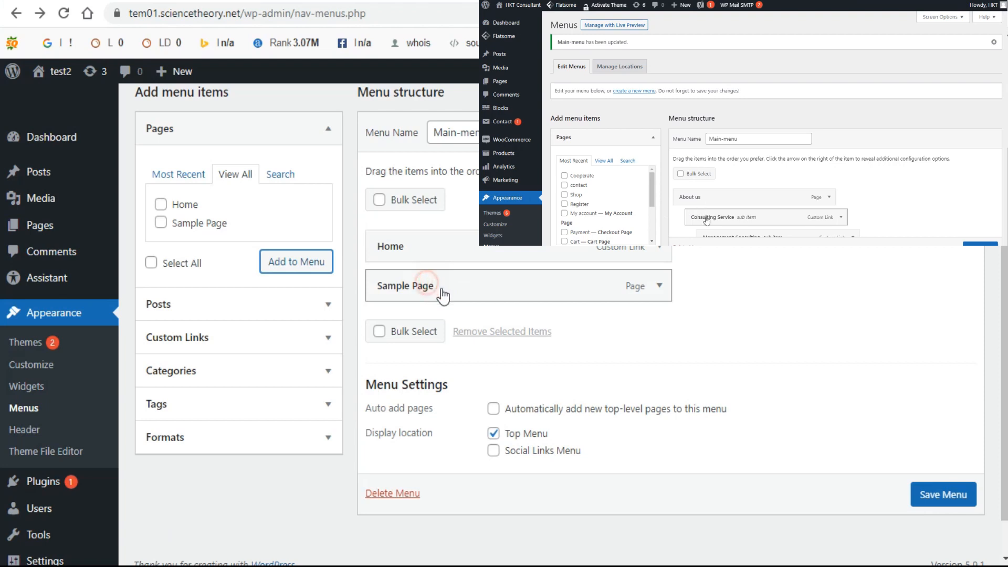
{"action": "left_click_drag", "start_coordinate": [441, 291], "coordinate": [486, 286]}
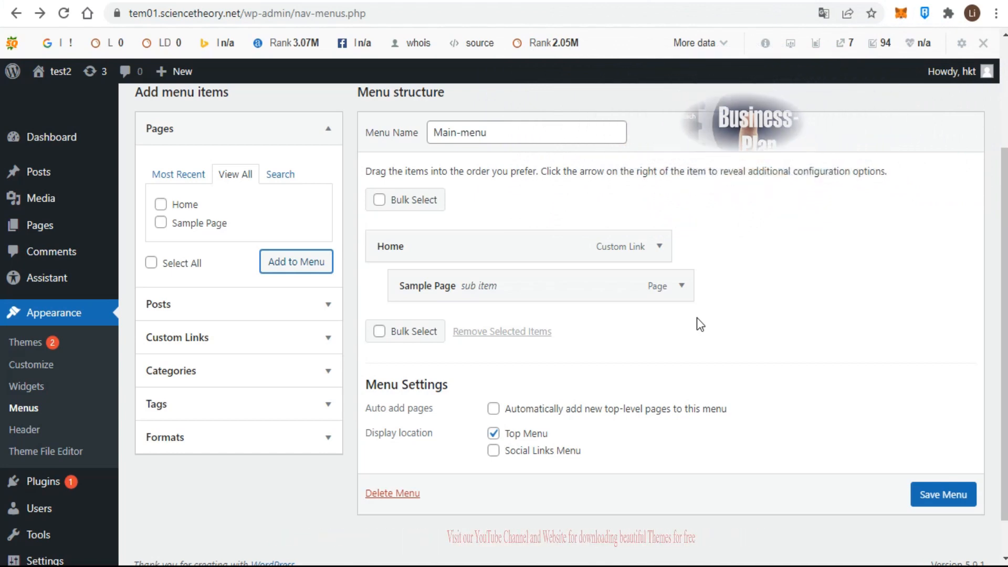
{"action": "mouse_move", "coordinate": [501, 288]}
{"action": "left_mouse_down"}
{"action": "mouse_move", "coordinate": [441, 290]}
{"action": "mouse_move", "coordinate": [483, 293]}
{"action": "left_mouse_up"}
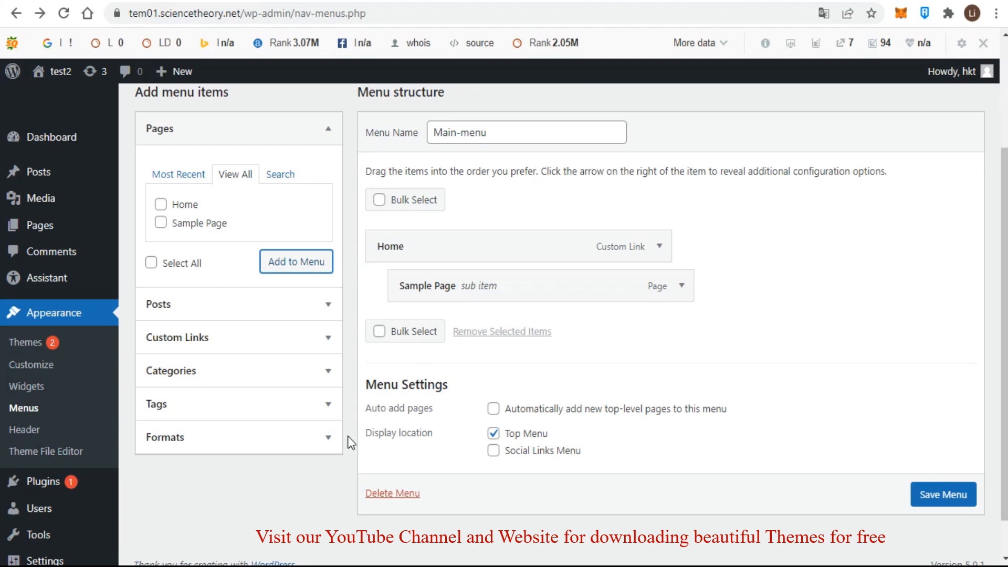
- Delete the whole Main-menu permanently and confirm the deletion
{"action": "left_click", "coordinate": [393, 495]}
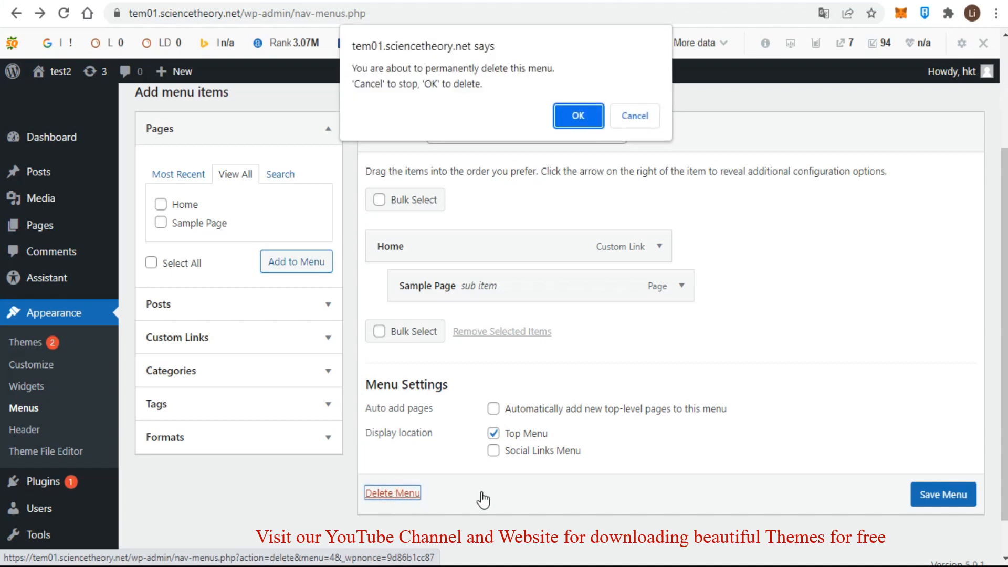
{"action": "left_click", "coordinate": [578, 116]}
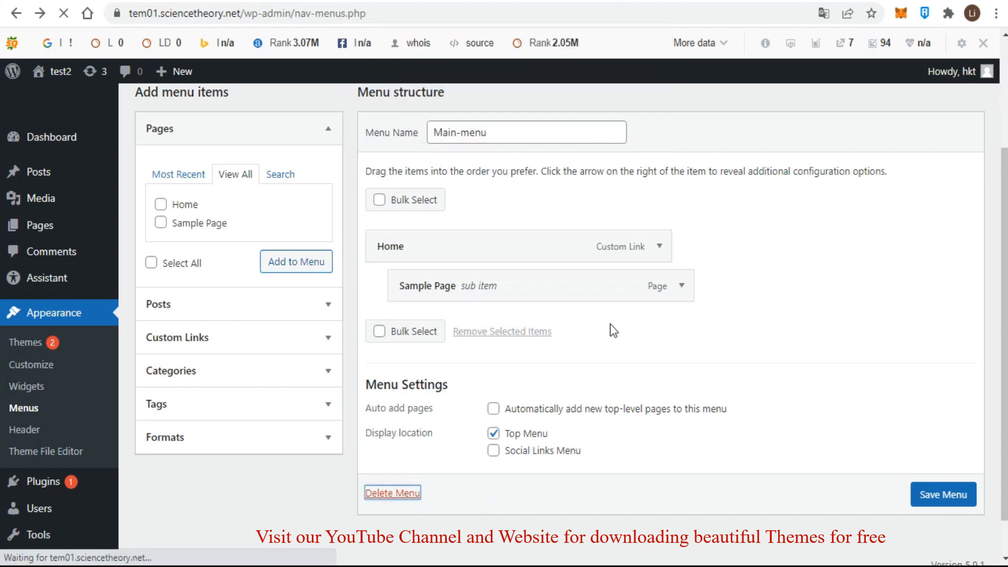